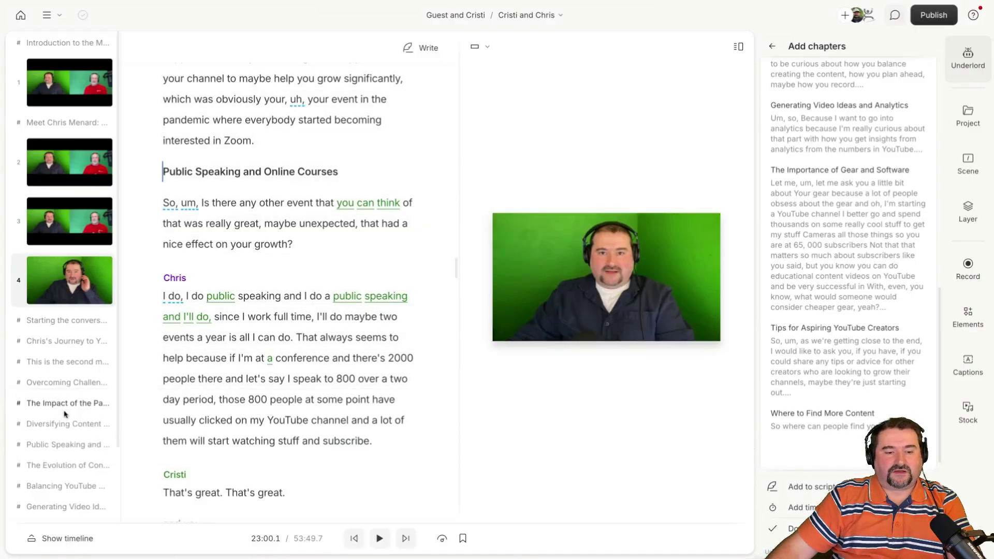
Show the timeline, enlarge it, and return to the start of the podcast.
click(65, 538)
drag(313, 390, 315, 319)
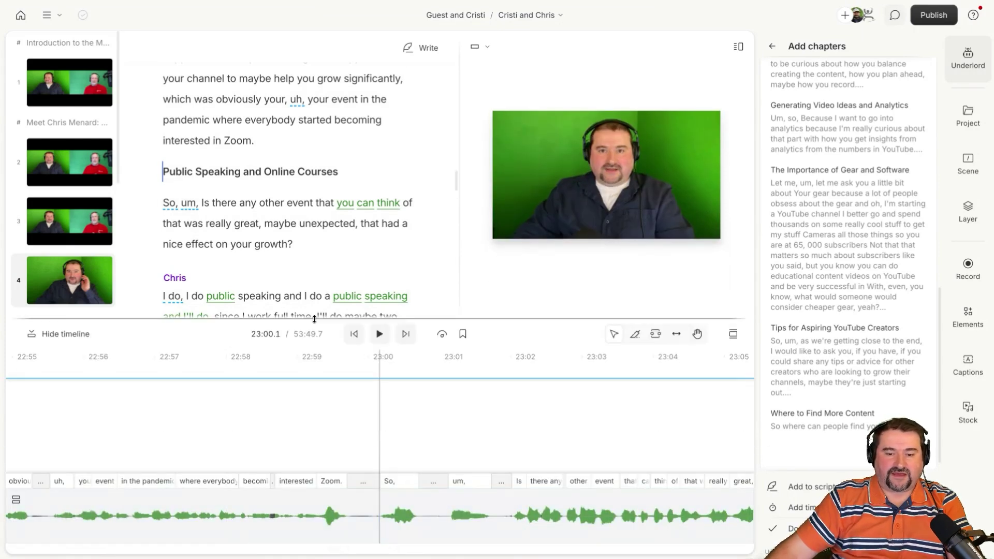
scroll(292, 180, down, 10)
scroll(292, 179, down, 10)
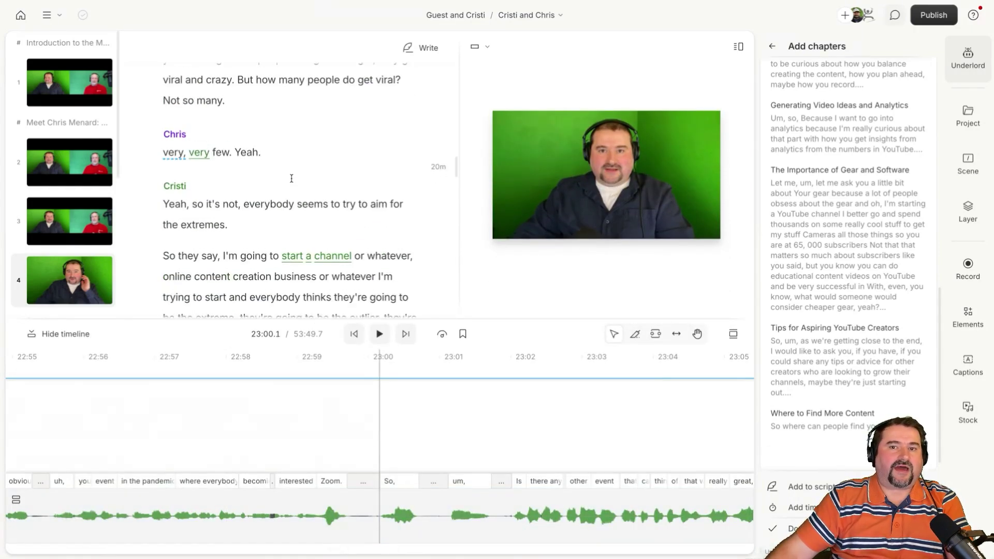
scroll(292, 180, down, 10)
scroll(292, 179, up, 10)
scroll(293, 180, up, 10)
scroll(292, 180, up, 10)
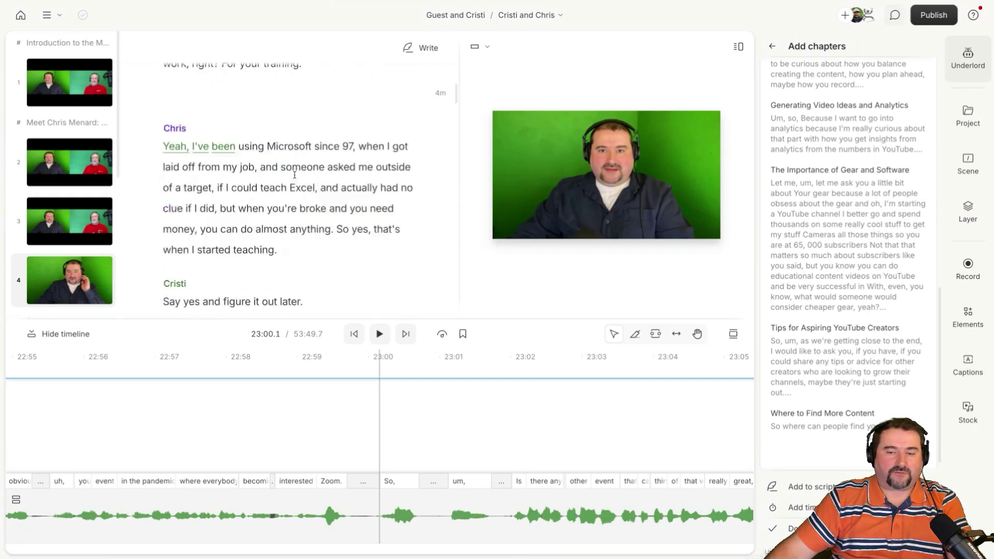
scroll(294, 175, up, 10)
click(295, 172)
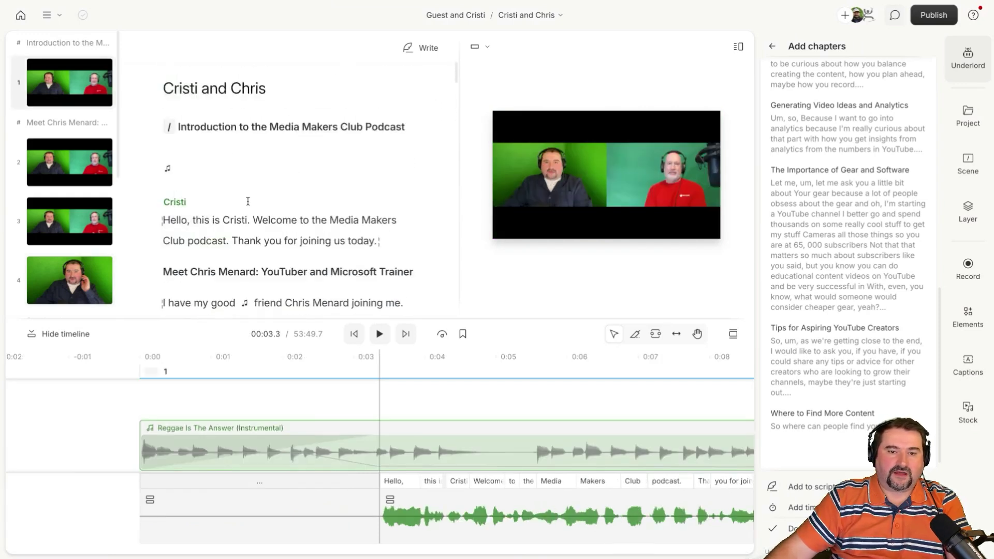
Delete the Reggae Is The Answer music clip, then reposition the speech clip about three seconds in.
click(319, 452)
key(Delete)
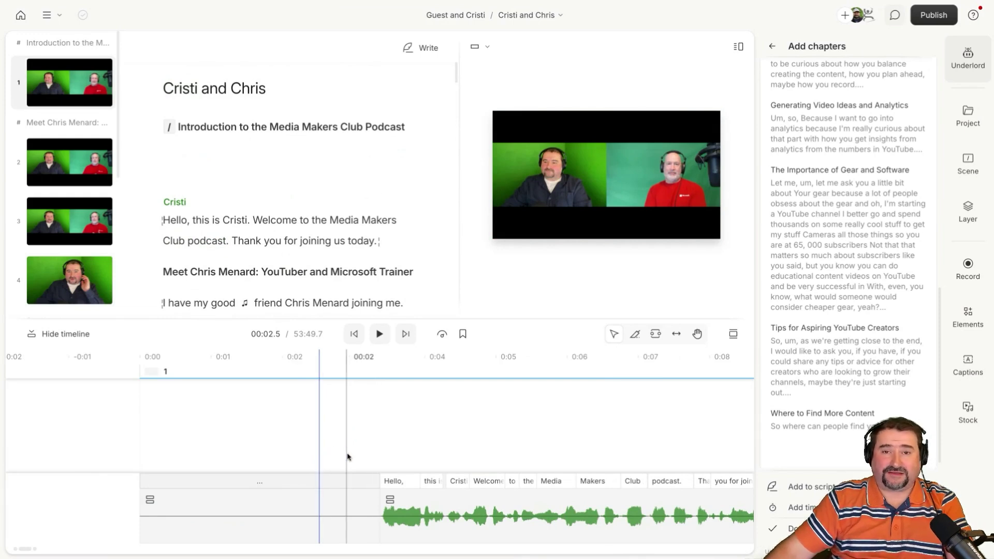
drag(392, 481, 147, 483)
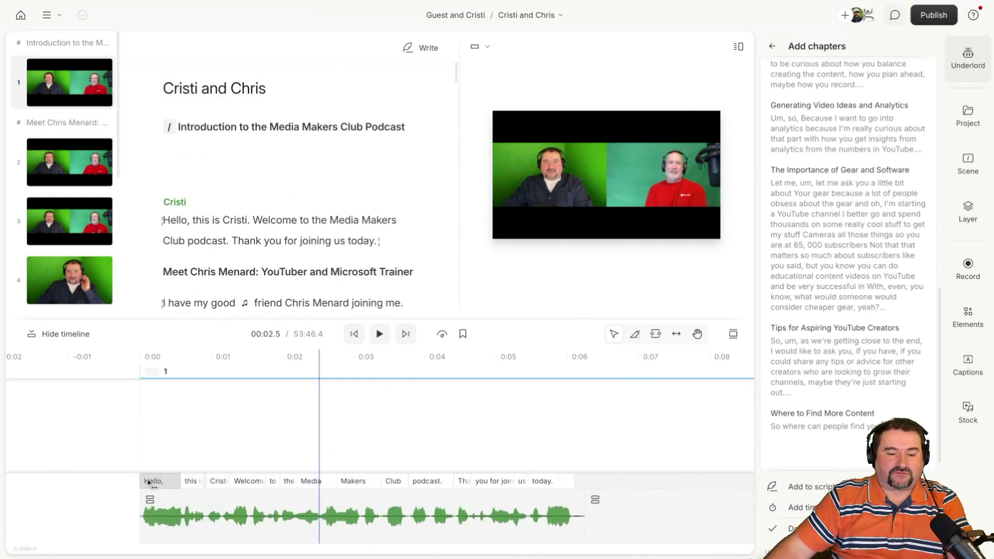
mouse_move(148, 482)
mouse_down()
mouse_move(204, 485)
mouse_move(365, 461)
mouse_up()
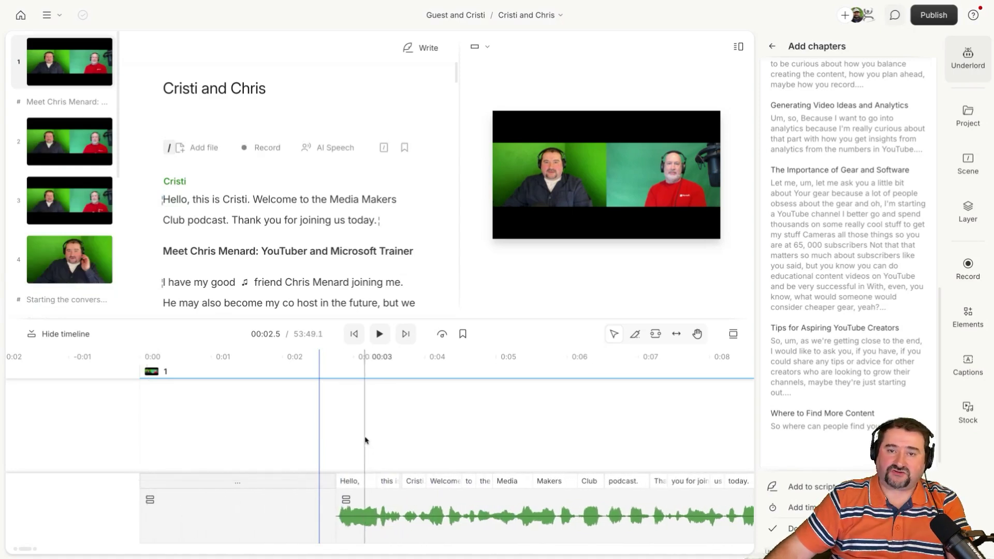
Show the Project panel with an enlarged Files list of the project's media.
click(968, 116)
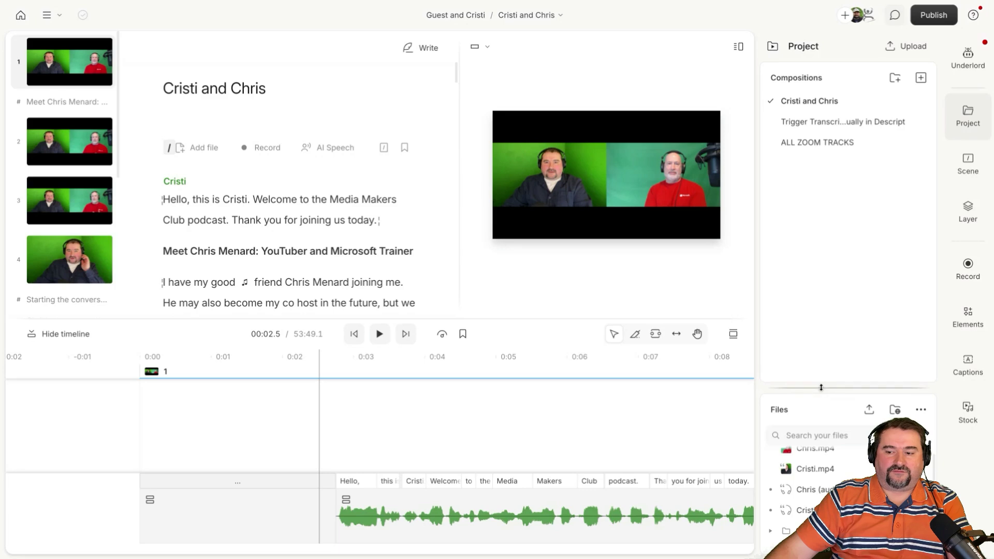
drag(823, 391, 822, 208)
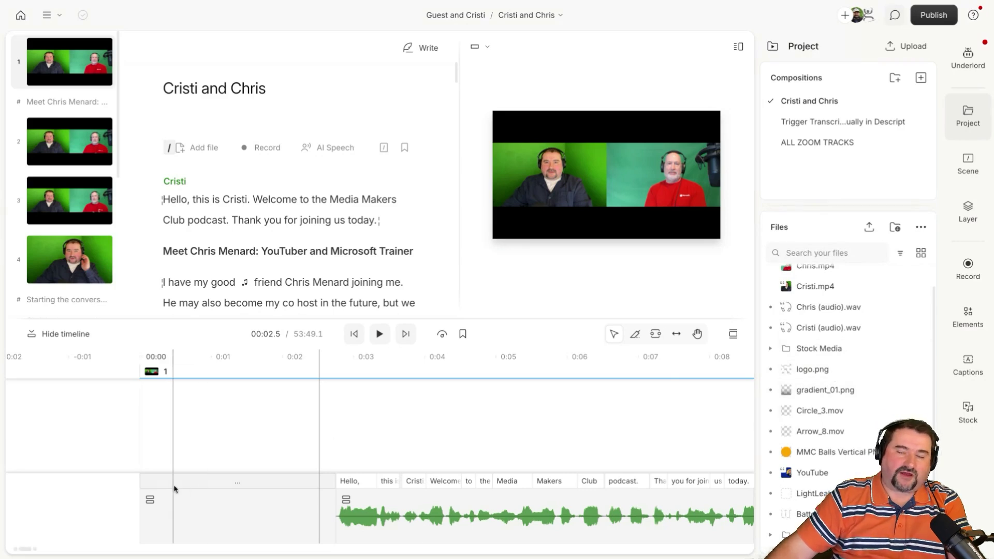
mouse_move(825, 390)
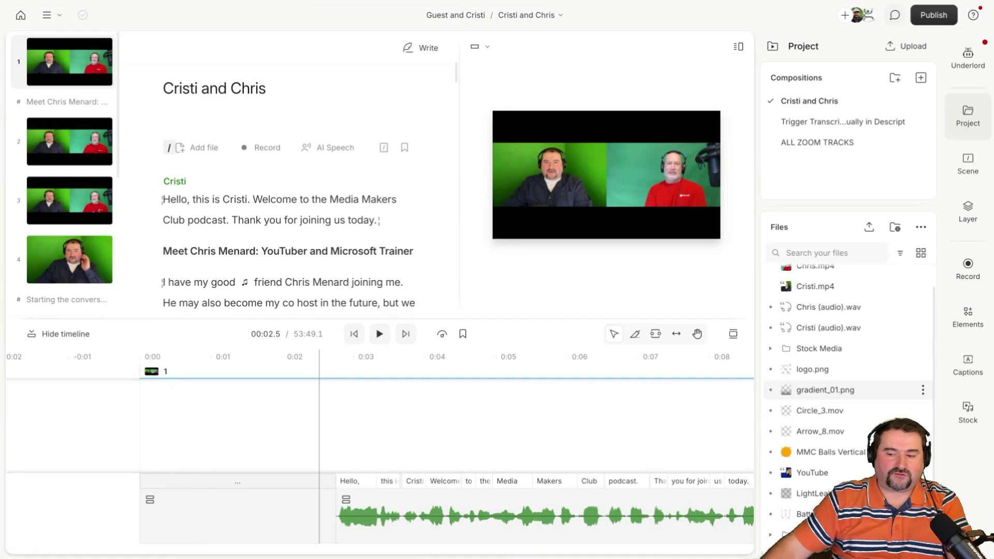
scroll(839, 410, up, 1)
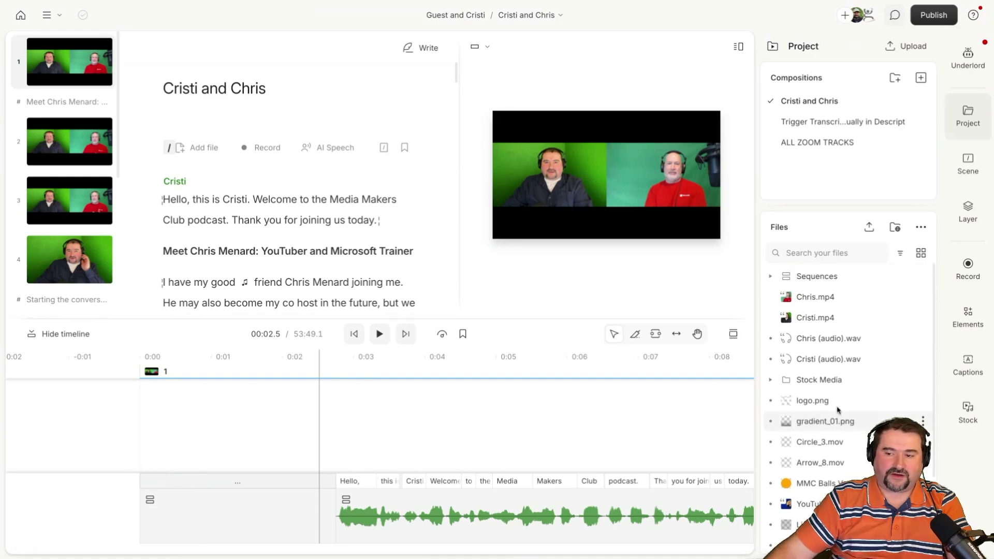
scroll(838, 410, down, 1)
scroll(838, 409, down, 1)
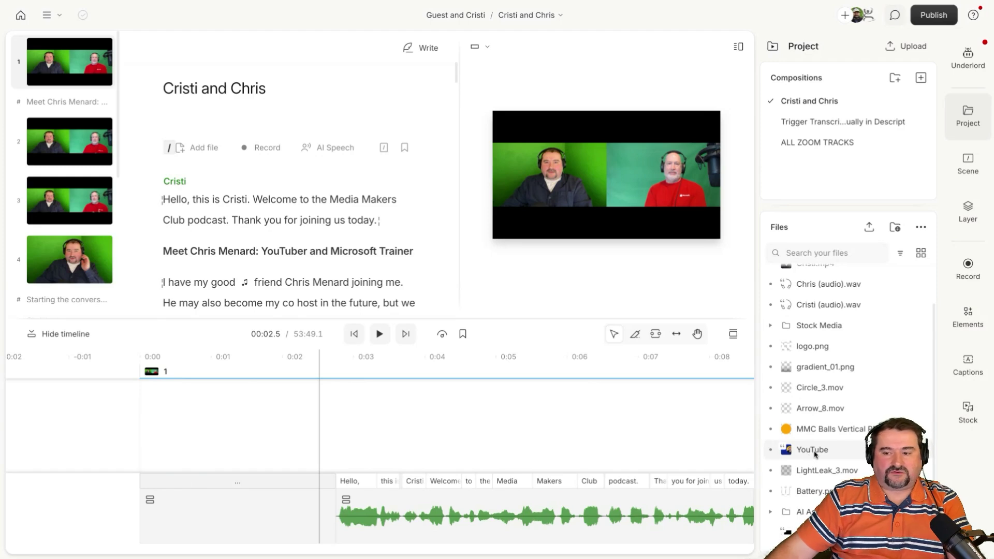
Place the YouTube video at 0:00 on the timeline and show its layer properties.
drag(809, 456, 810, 455)
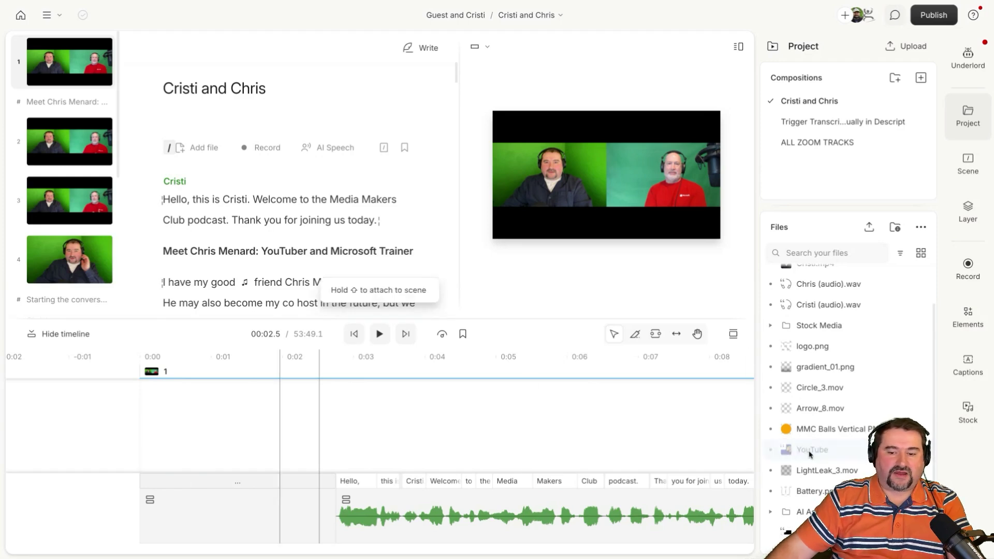
drag(811, 455, 142, 435)
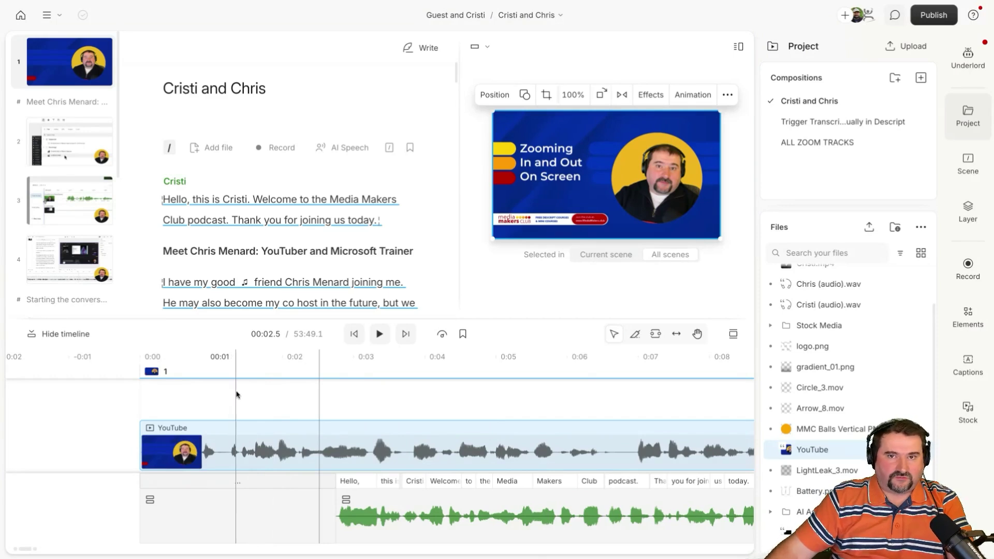
click(263, 446)
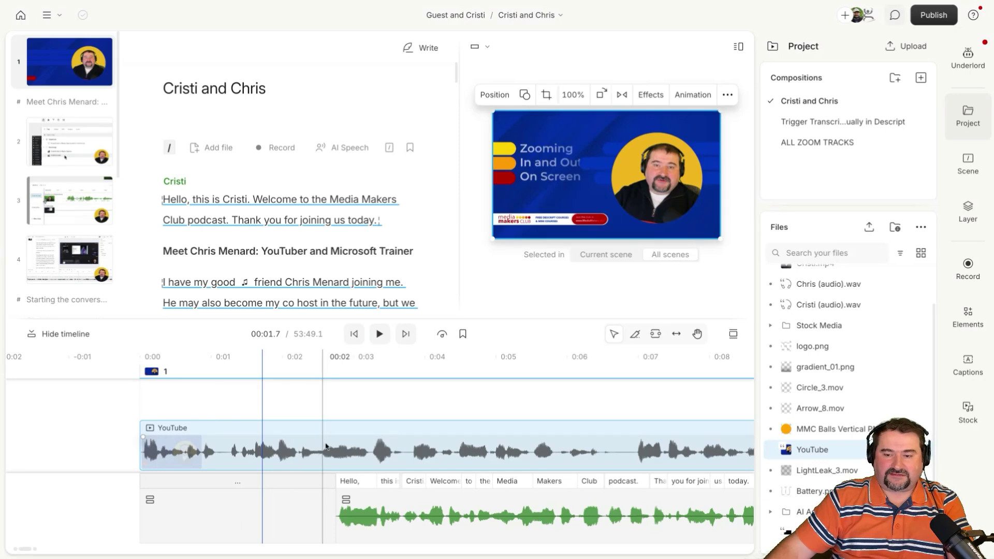
click(968, 211)
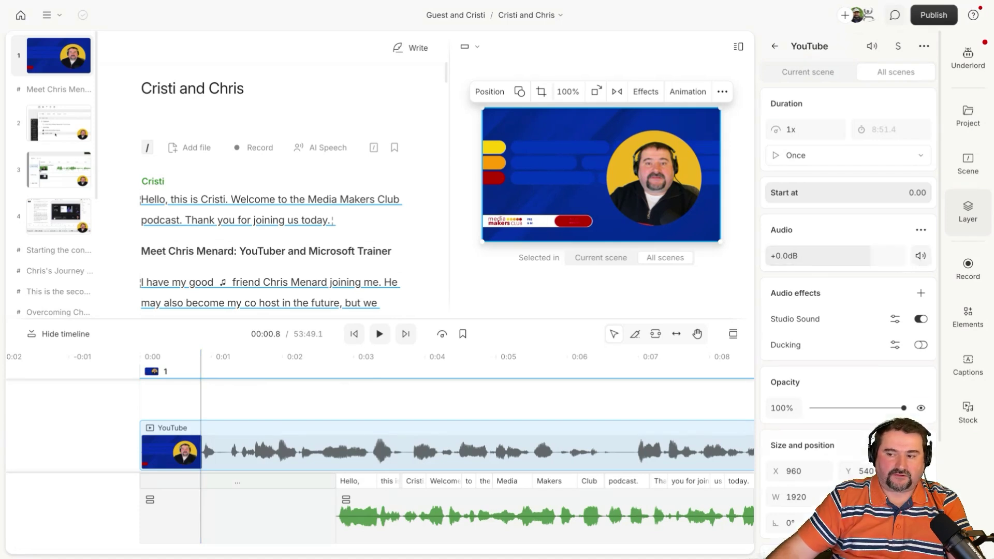
Mute the YouTube layer and play the intro from the beginning to check it.
click(920, 256)
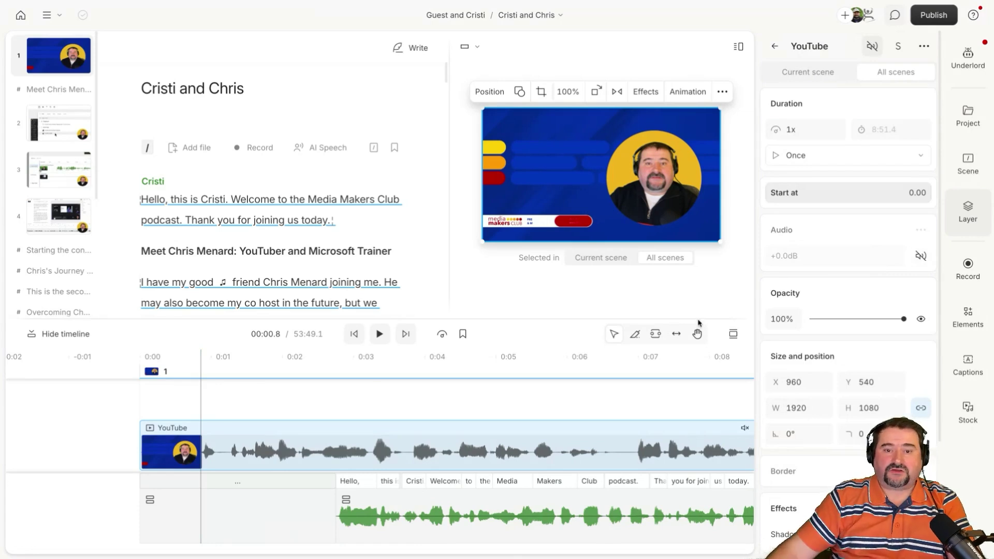
drag(204, 403, 141, 403)
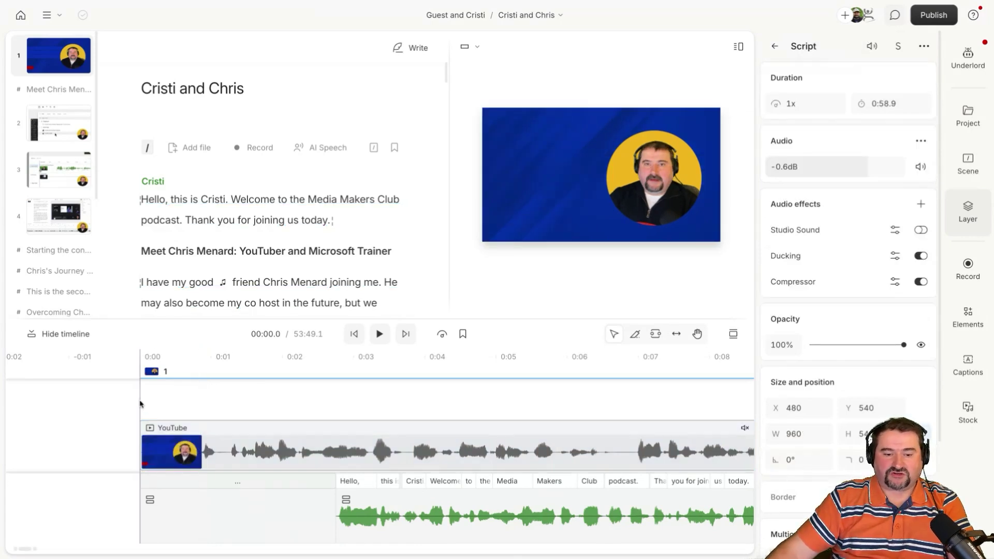
key(space)
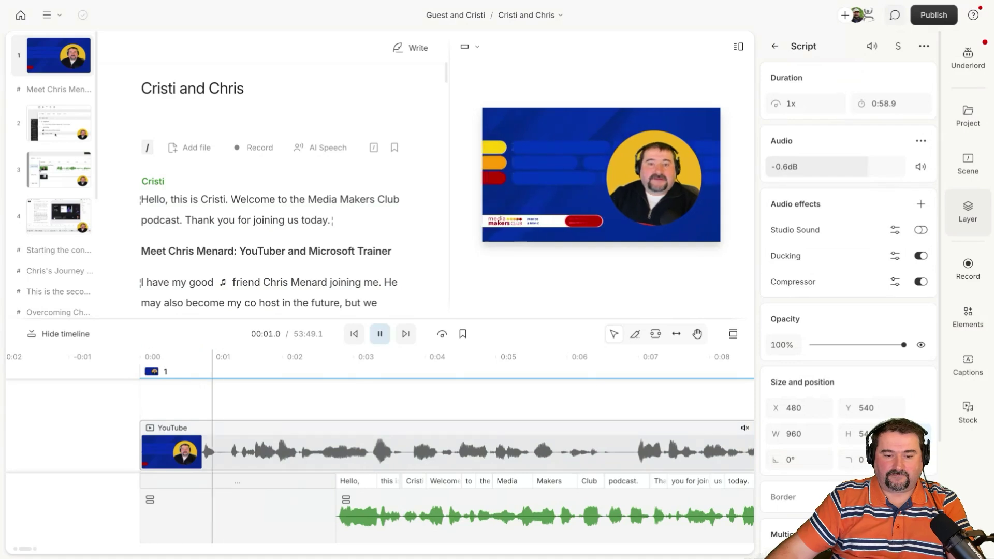
key(space)
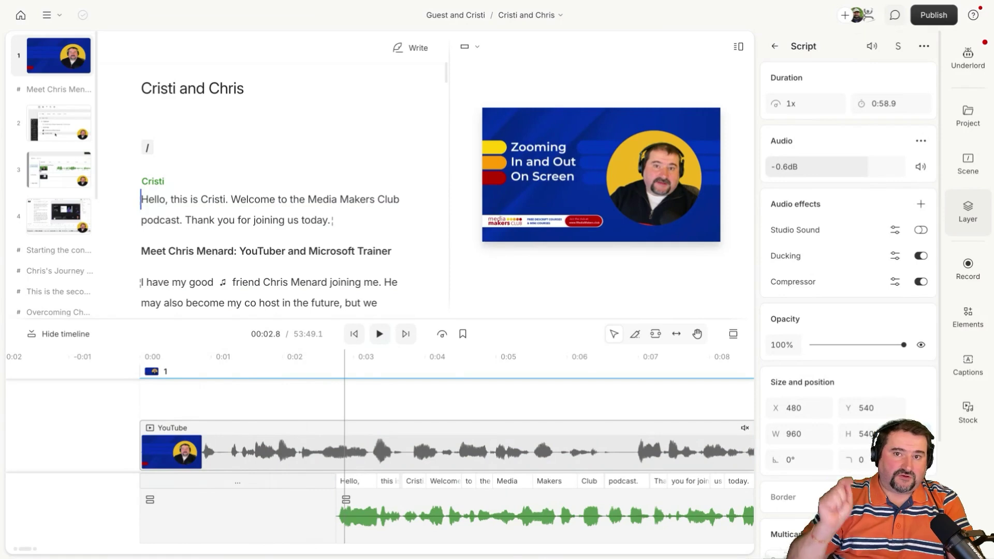
Reselect the YouTube clip and put the playhead on it.
click(319, 451)
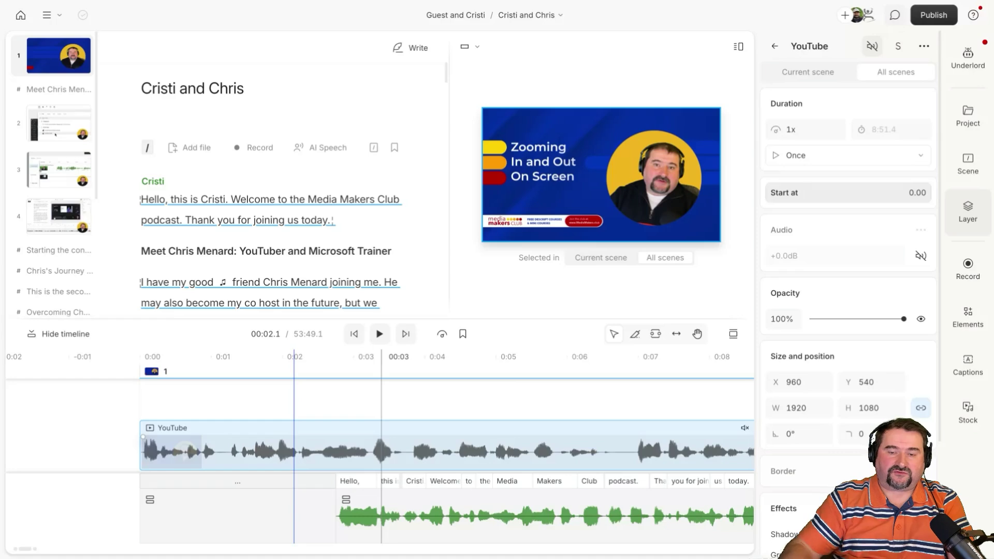
click(343, 404)
Mark the YouTube clip as included in the script, then move the playhead a few seconds into the intro.
right_click(343, 452)
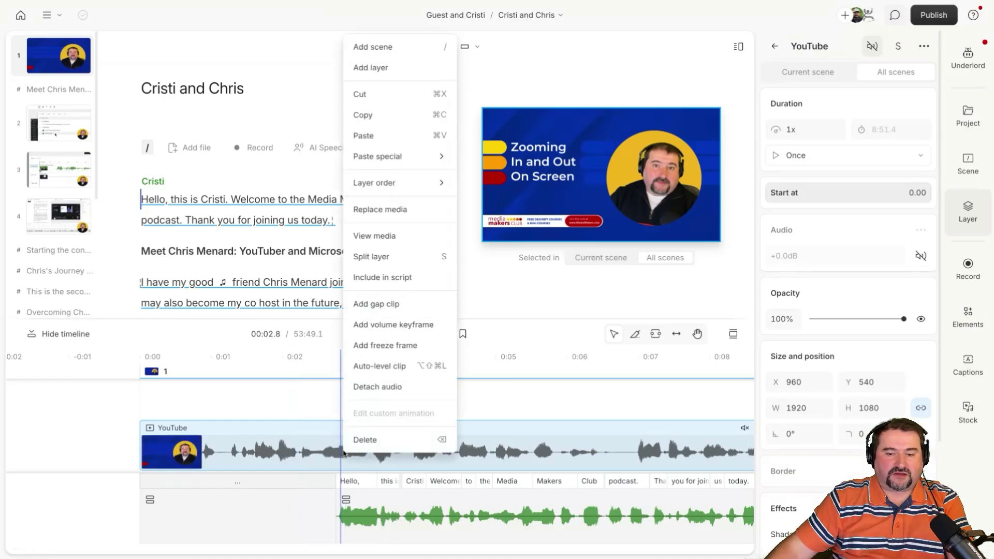
click(379, 278)
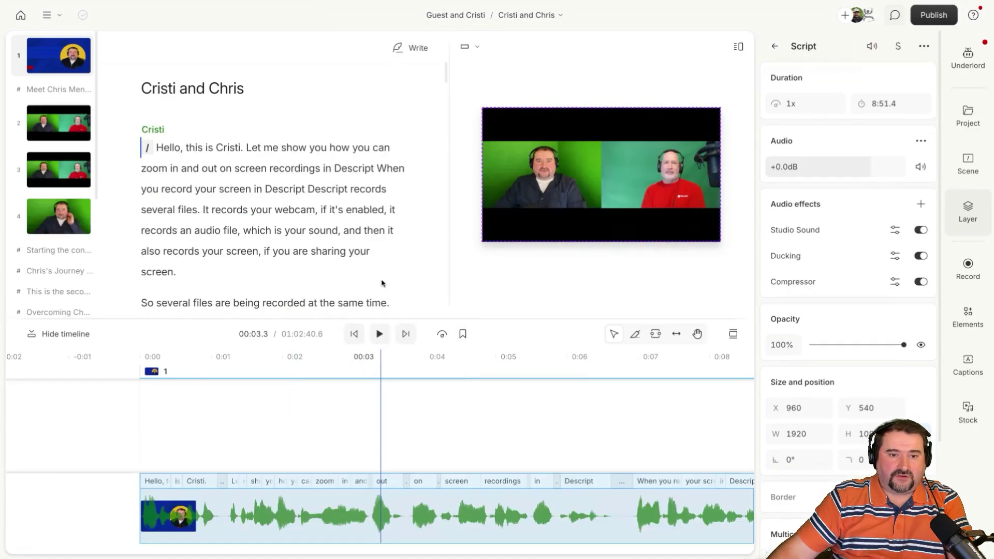
click(339, 514)
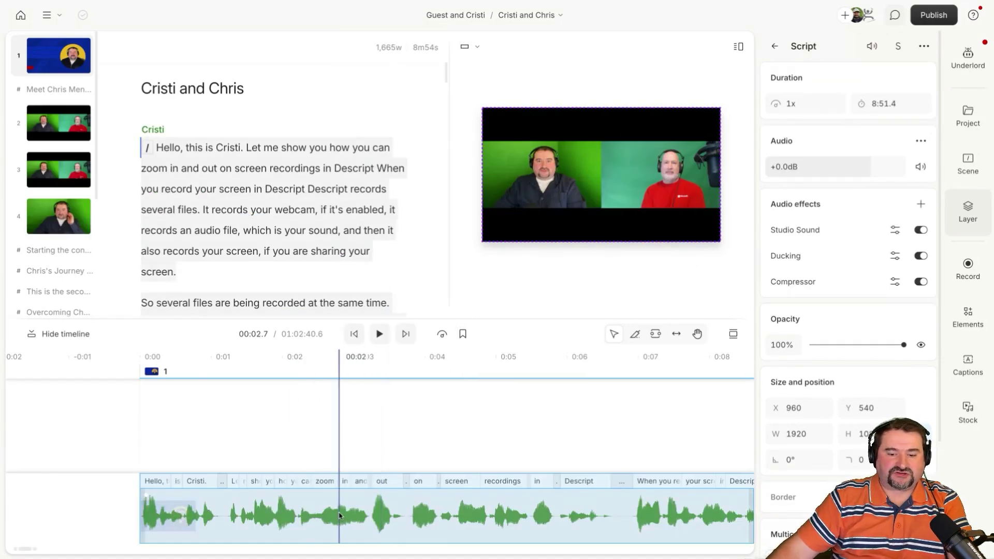
click(273, 435)
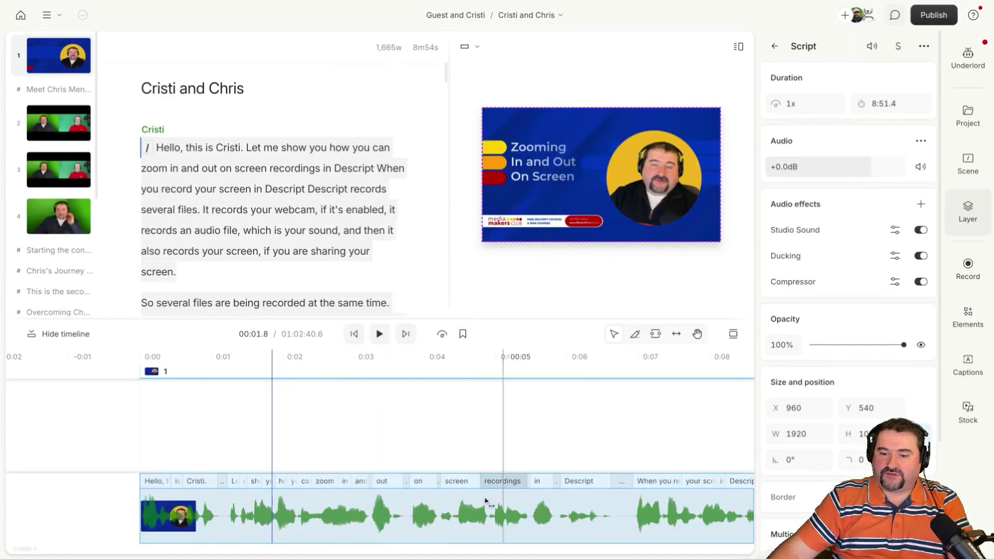
click(436, 517)
scroll(437, 516, down, 3)
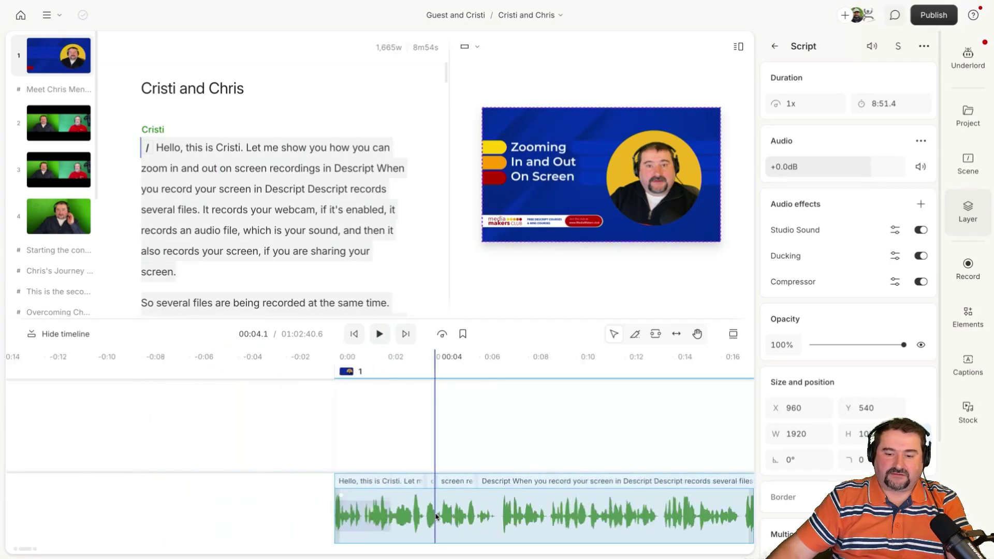
scroll(437, 517, down, 3)
scroll(436, 516, down, 3)
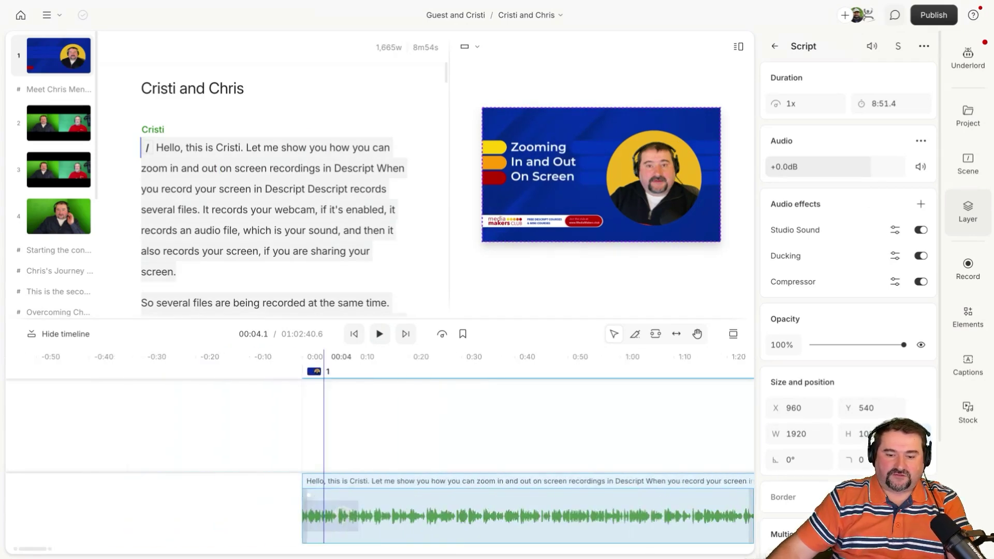
scroll(436, 516, down, 3)
scroll(437, 517, down, 3)
scroll(287, 517, down, 4)
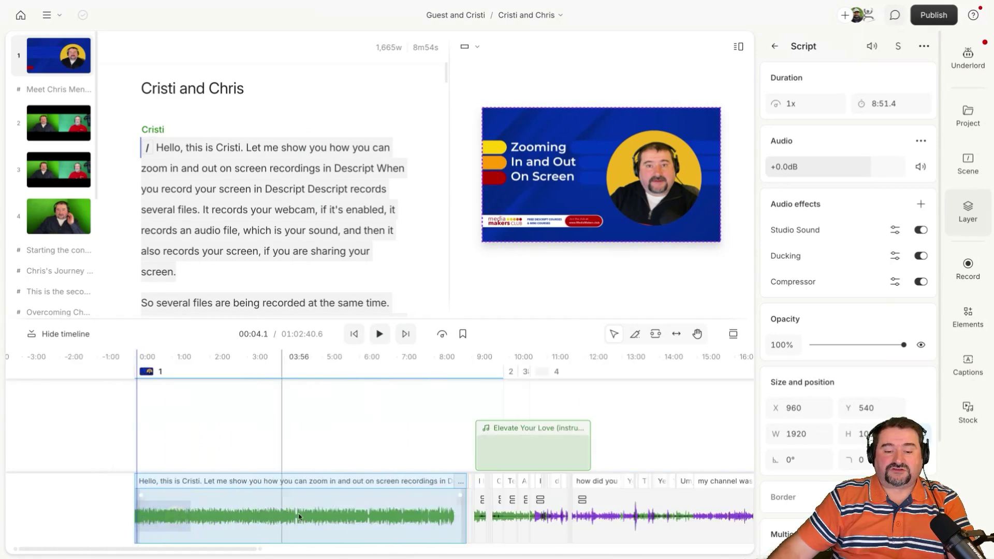
Mute the intro clip from the Script layer panel, setting its volume to negative infinity.
click(332, 513)
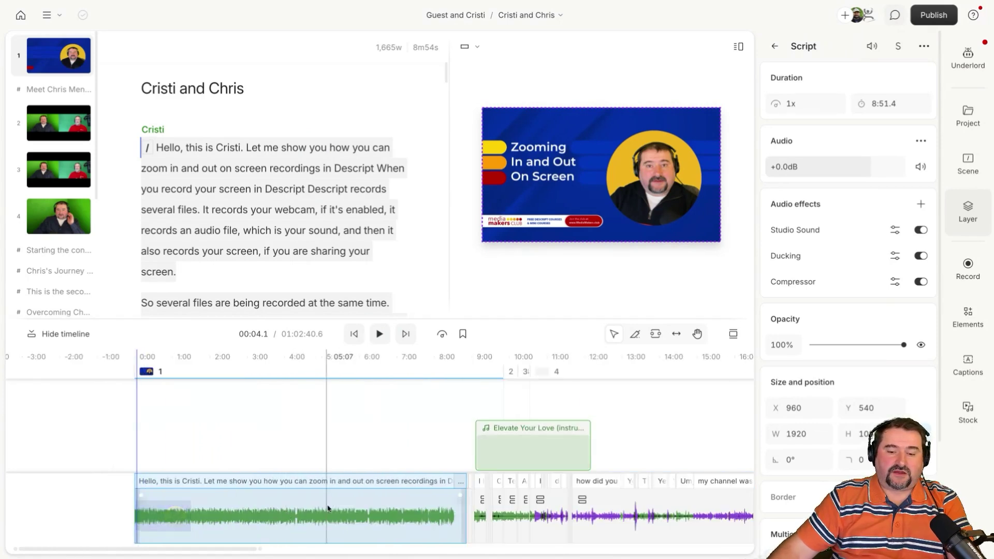
click(921, 166)
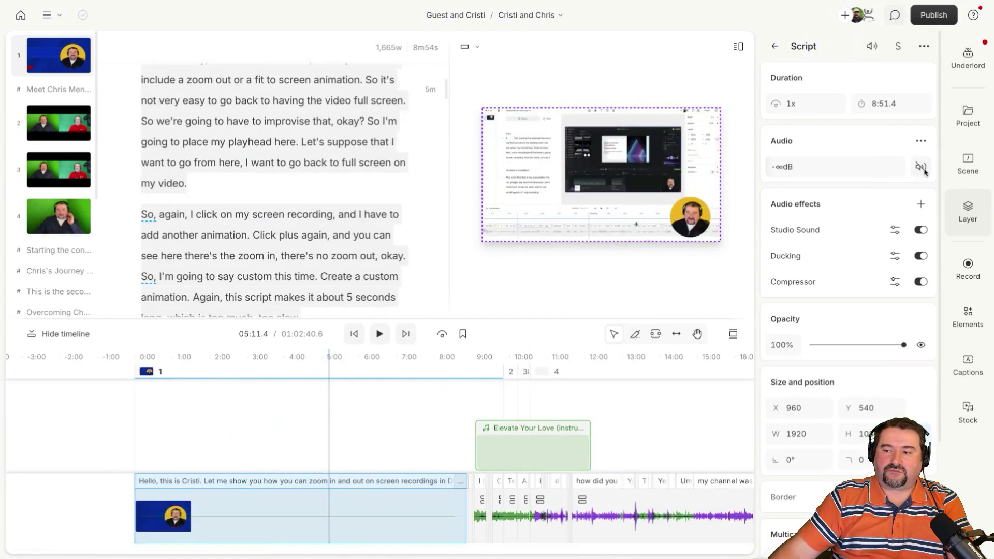